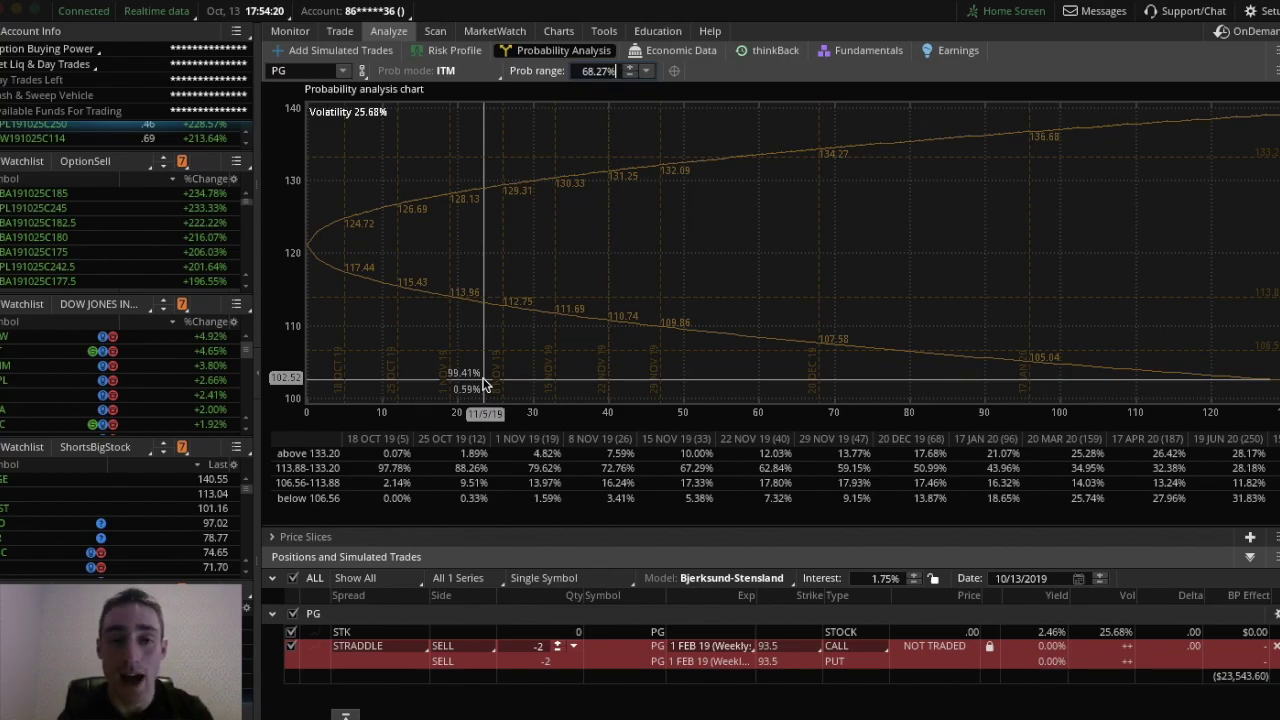
# Switch from Probability Analysis to PG's six-month daily Charts view.
pyautogui.click(562, 31)
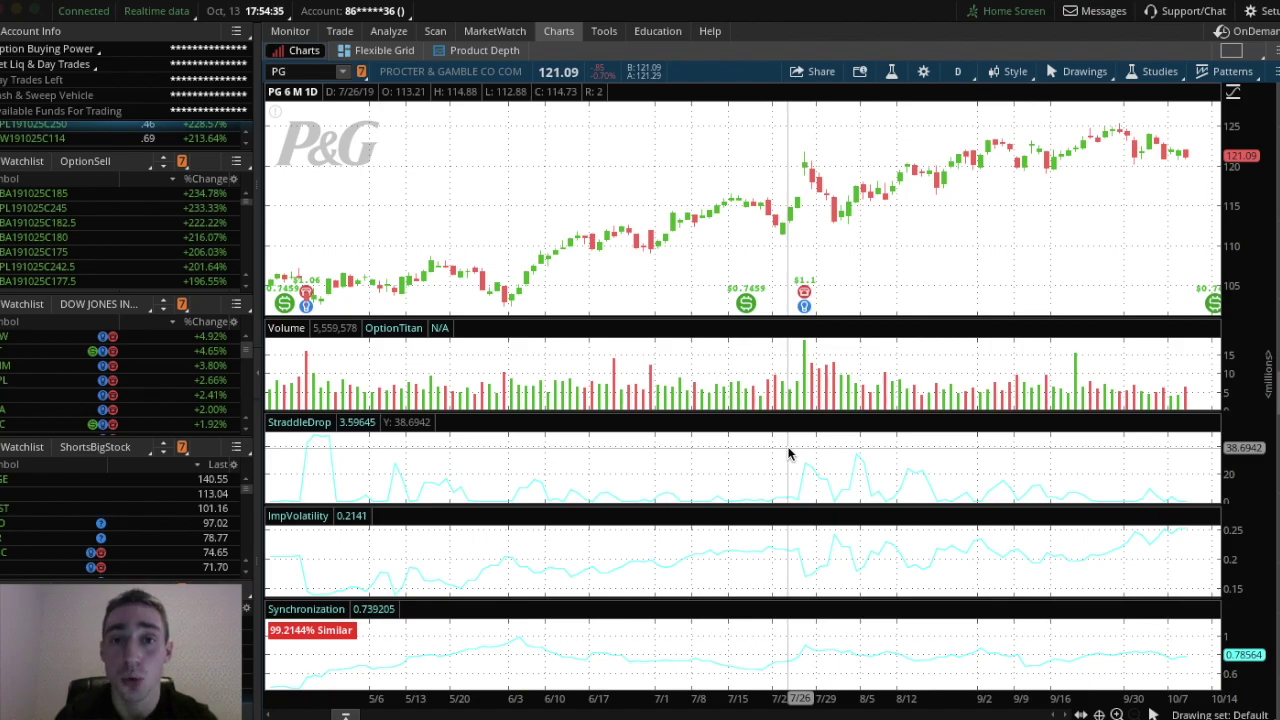
# Return to the Analyze tab's Probability Analysis chart for PG.
pyautogui.click(393, 31)
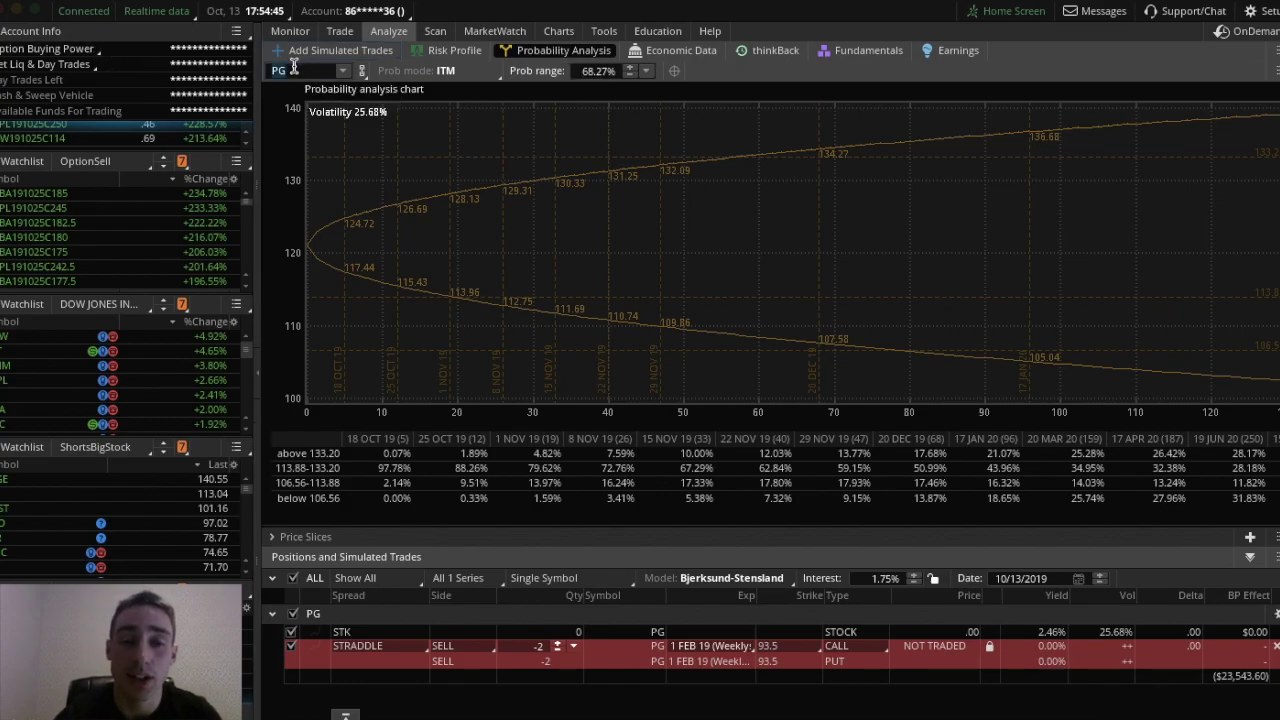
pyautogui.write('PG')
pyautogui.press('Return')
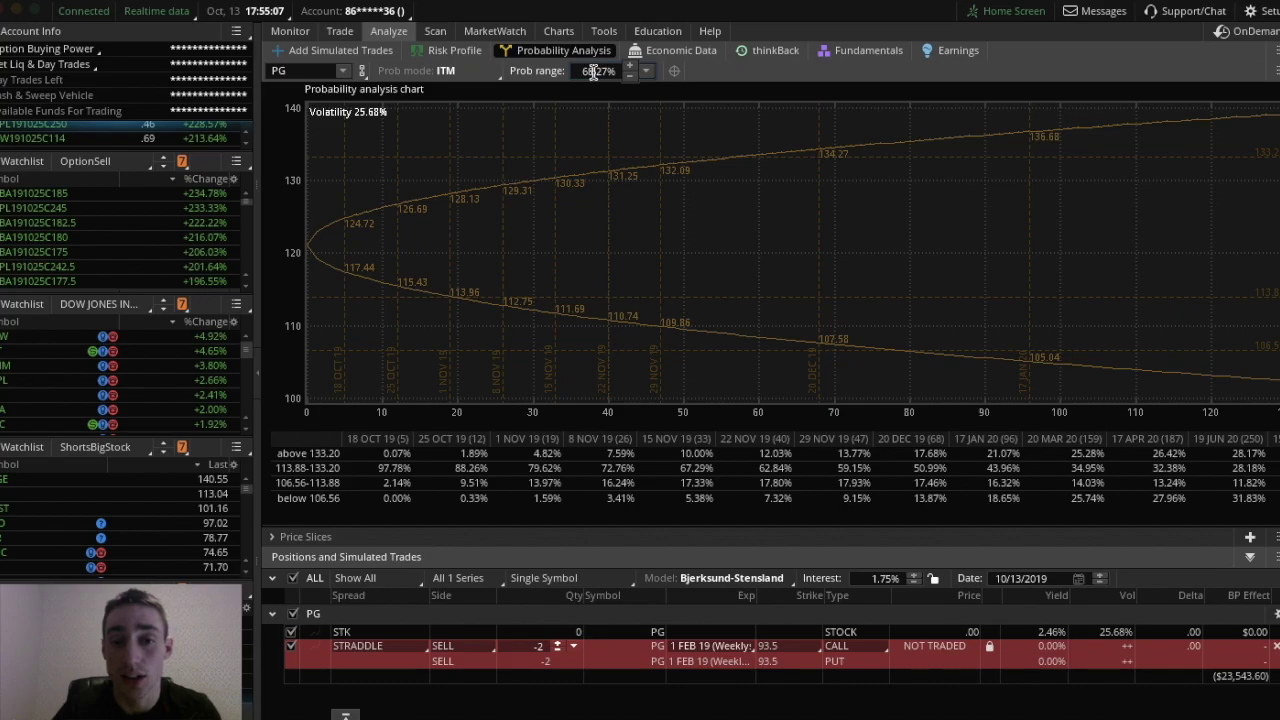
pyautogui.tripleClick(593, 71)
# Try 70%, 99.99% and 90% probability ranges on the PG cone.
pyautogui.write('70')
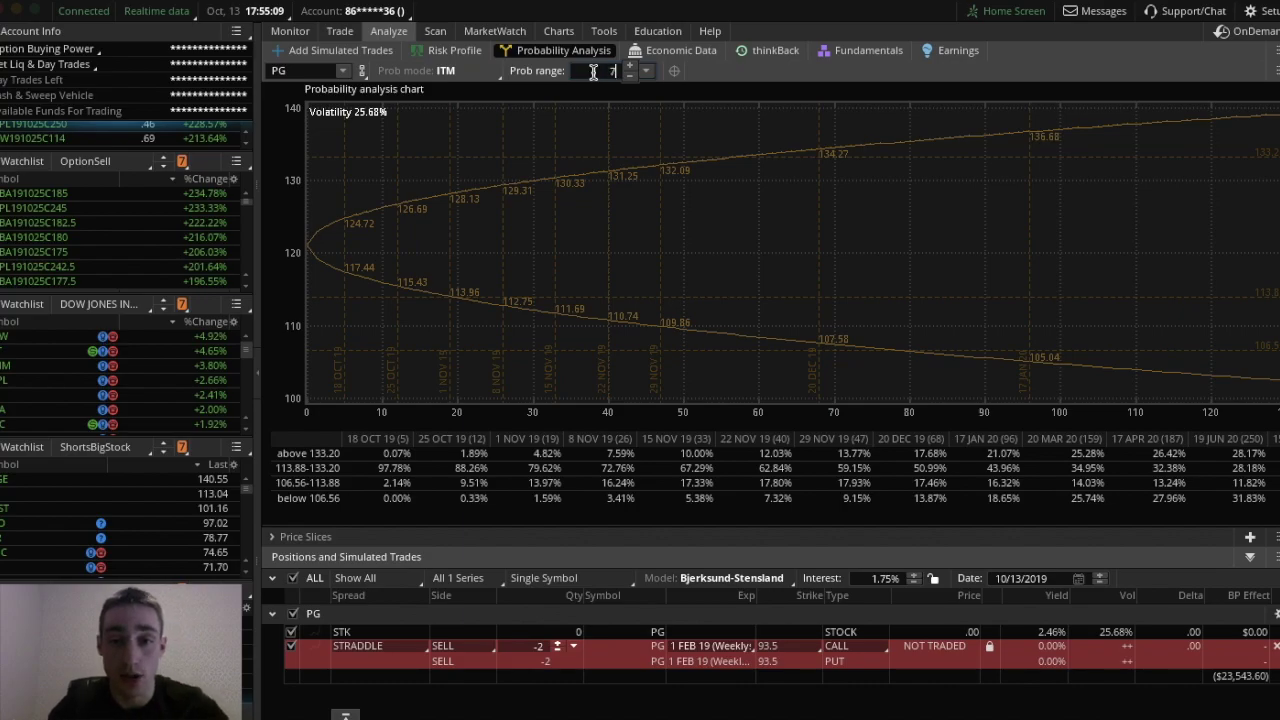
pyautogui.press('Return')
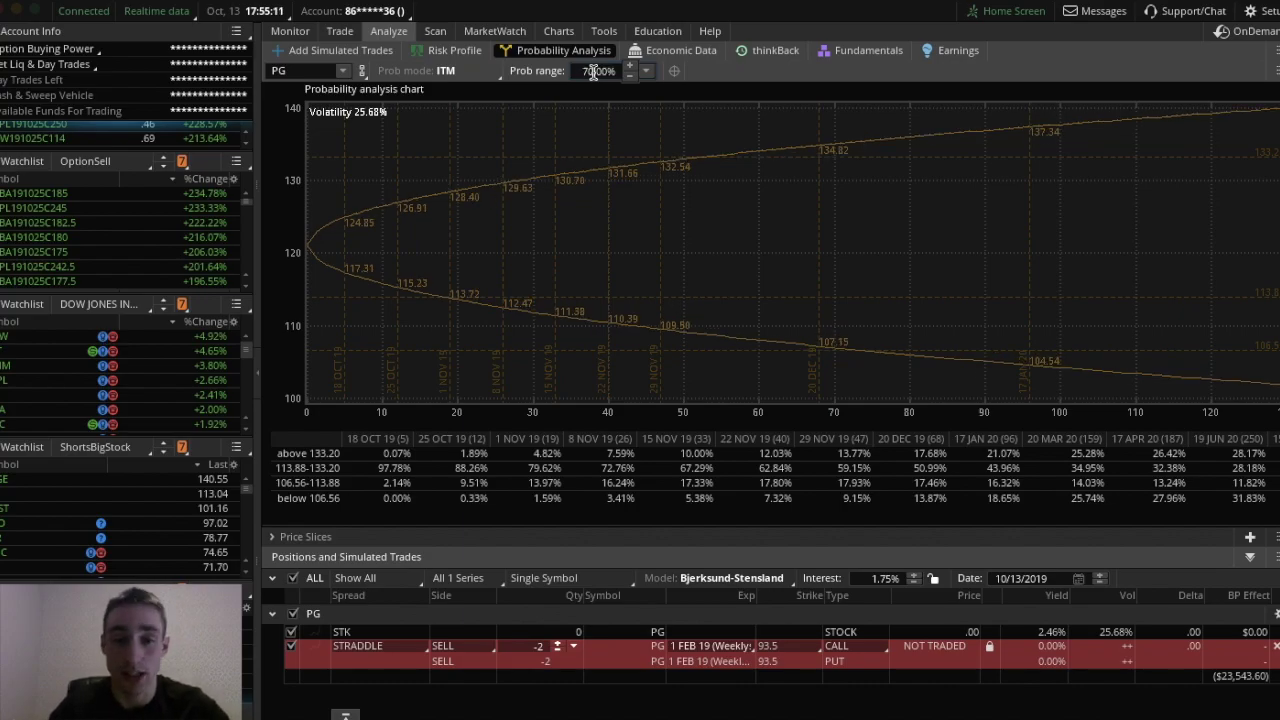
pyautogui.tripleClick(593, 71)
pyautogui.write('99.99')
pyautogui.press('Return')
pyautogui.tripleClick(593, 71)
pyautogui.write('90')
pyautogui.press('Return')
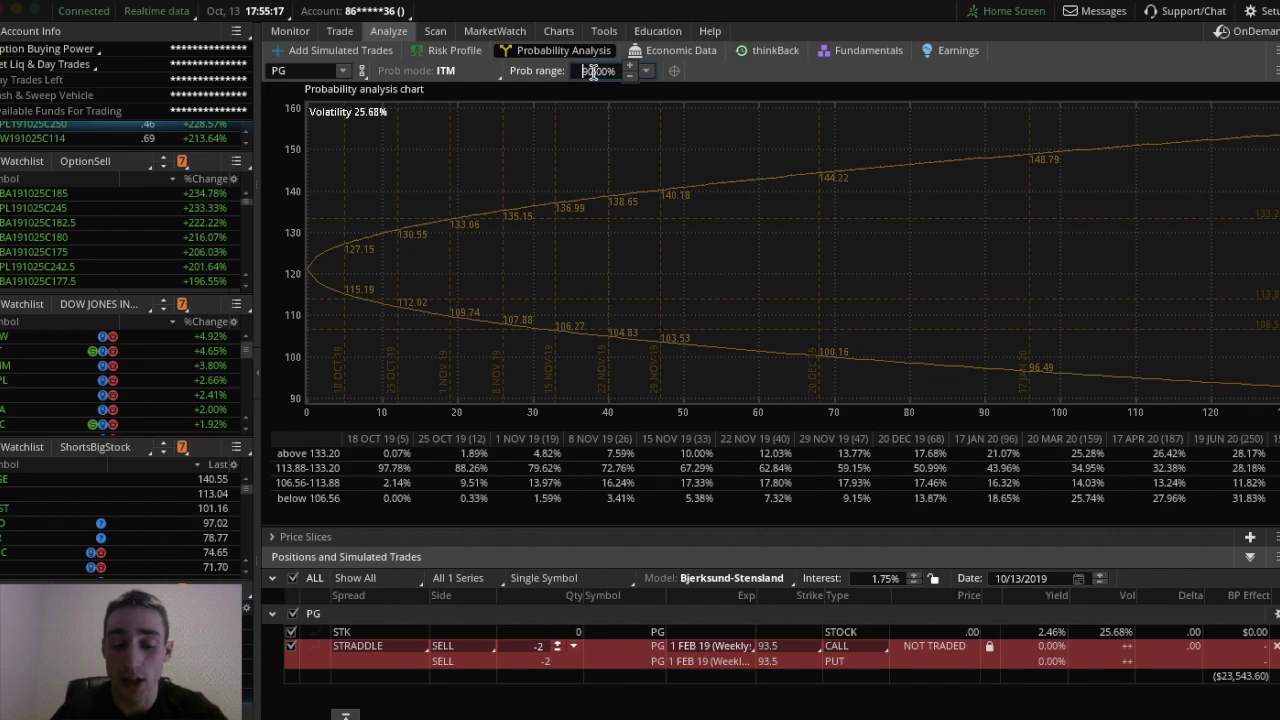
# Switch the range to 99.99% once more, then settle on 68%.
pyautogui.write('99.99')
pyautogui.press('Return')
pyautogui.tripleClick(593, 71)
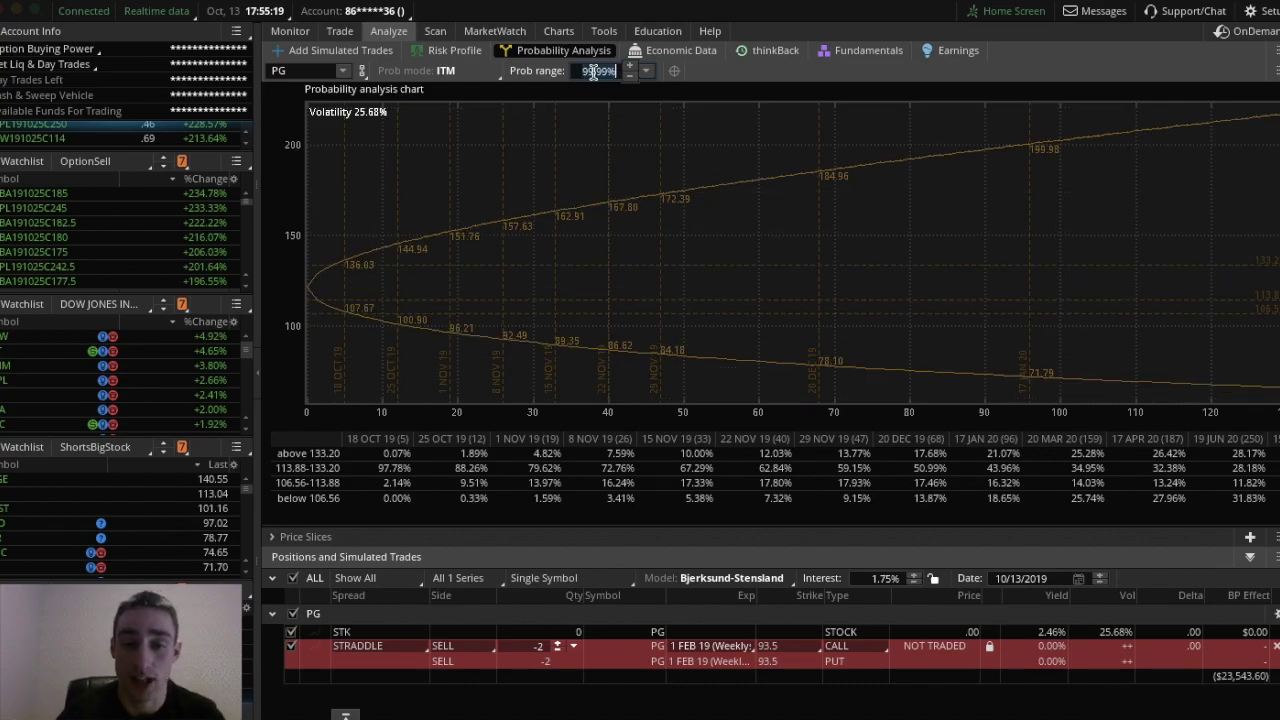
pyautogui.write('68')
pyautogui.press('Return')
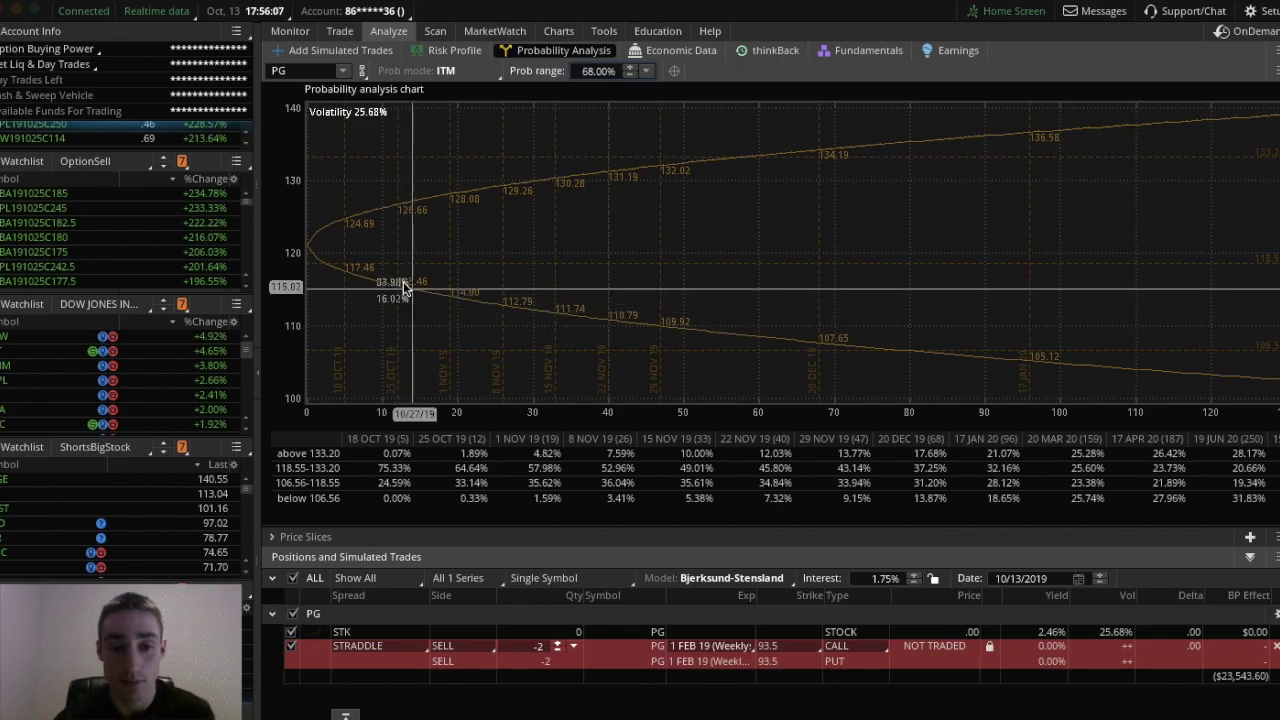
# Click the probability chart at about 115.90 to set the price slice.
pyautogui.click(430, 284)
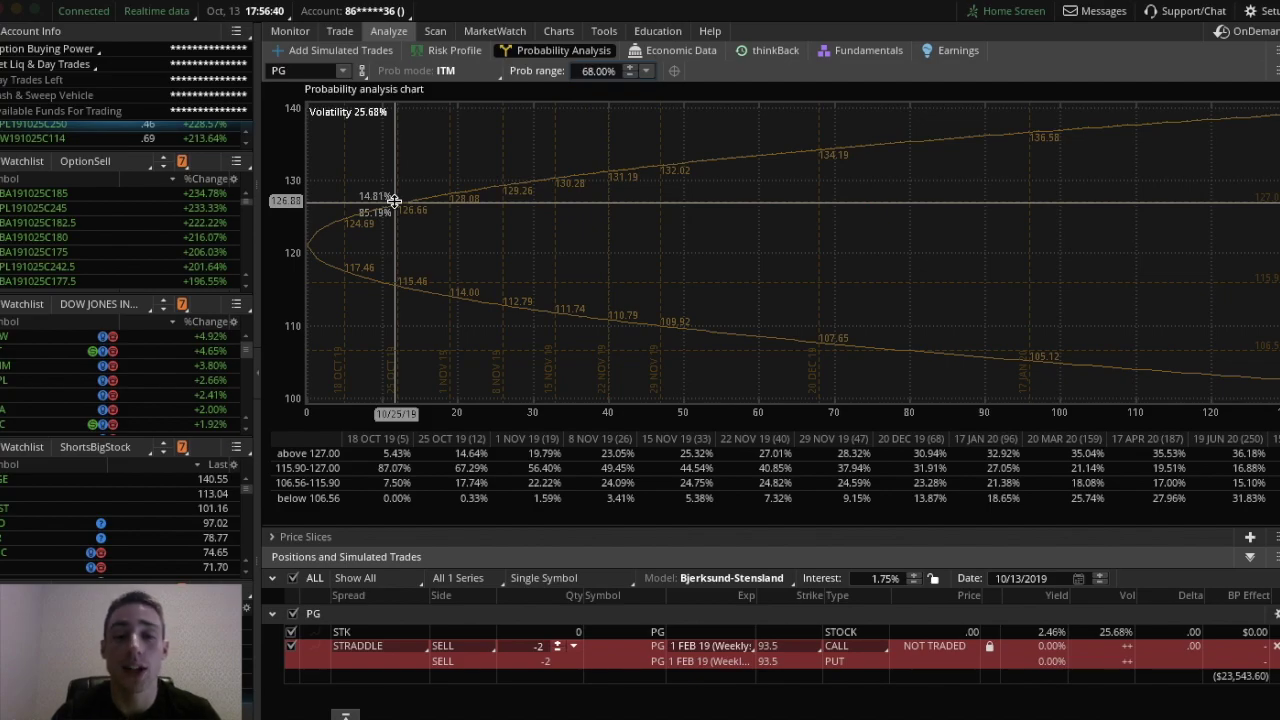
# Compare 10% and 99.99% probability ranges on the PG cone.
pyautogui.click(586, 70)
pyautogui.write('10')
pyautogui.press('Return')
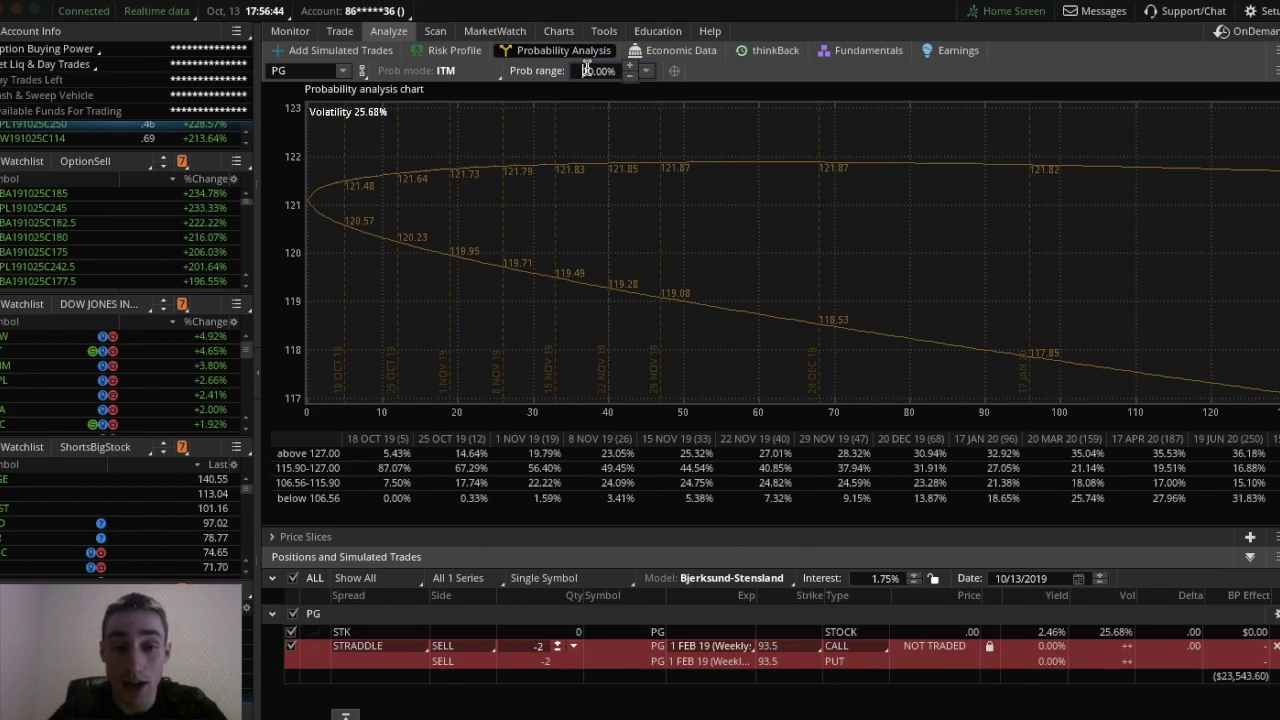
pyautogui.write('99.99')
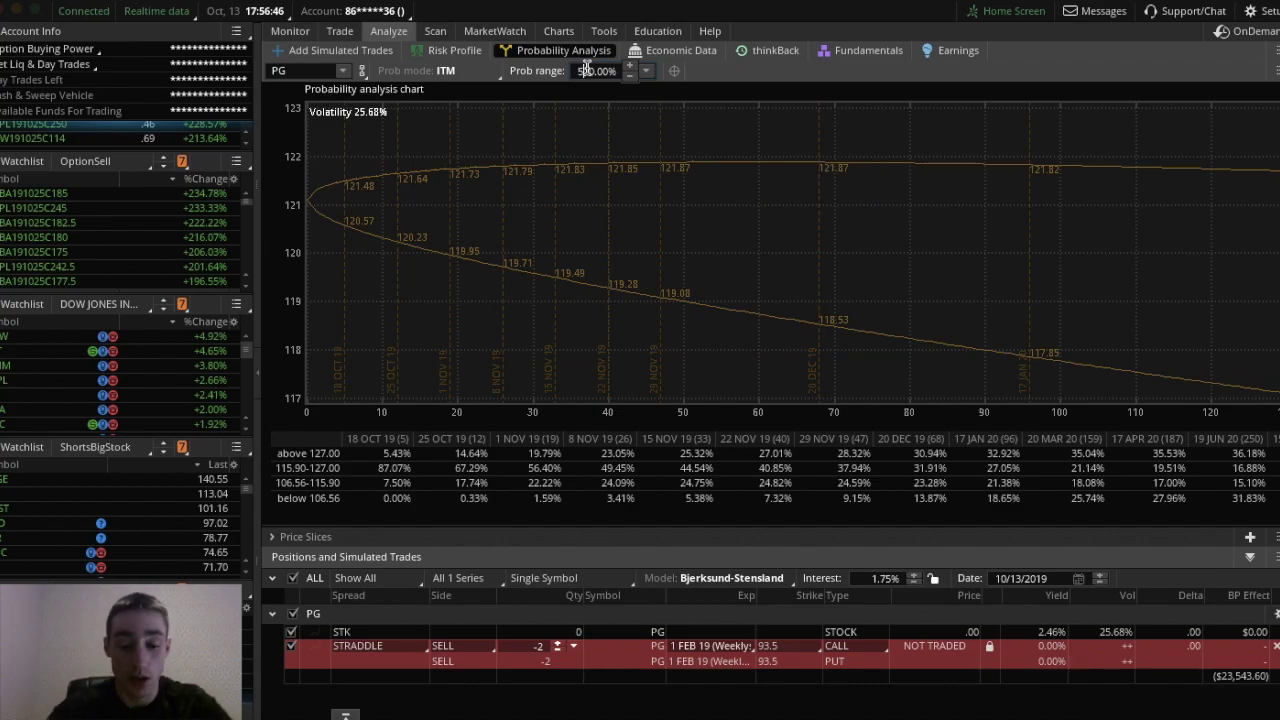
pyautogui.press('Return')
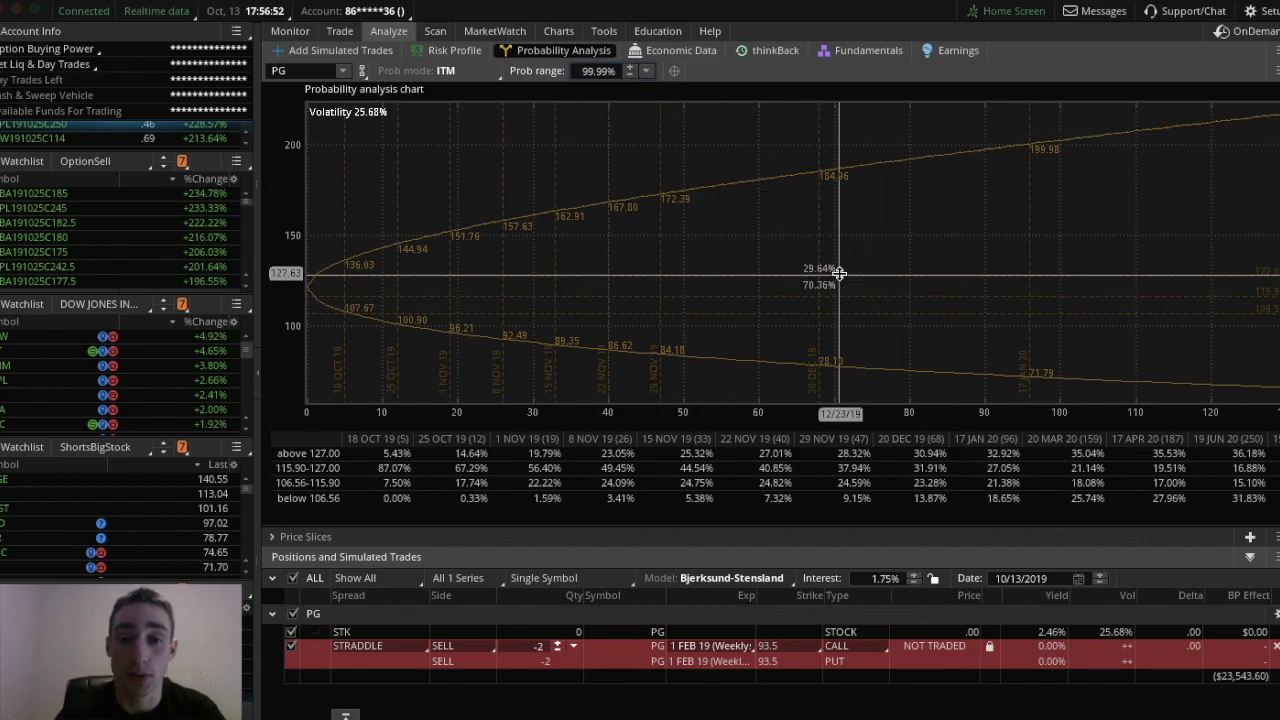
# Set the probability range to 50% and add a lower price band at 111.10.
pyautogui.write('50')
pyautogui.press('Return')
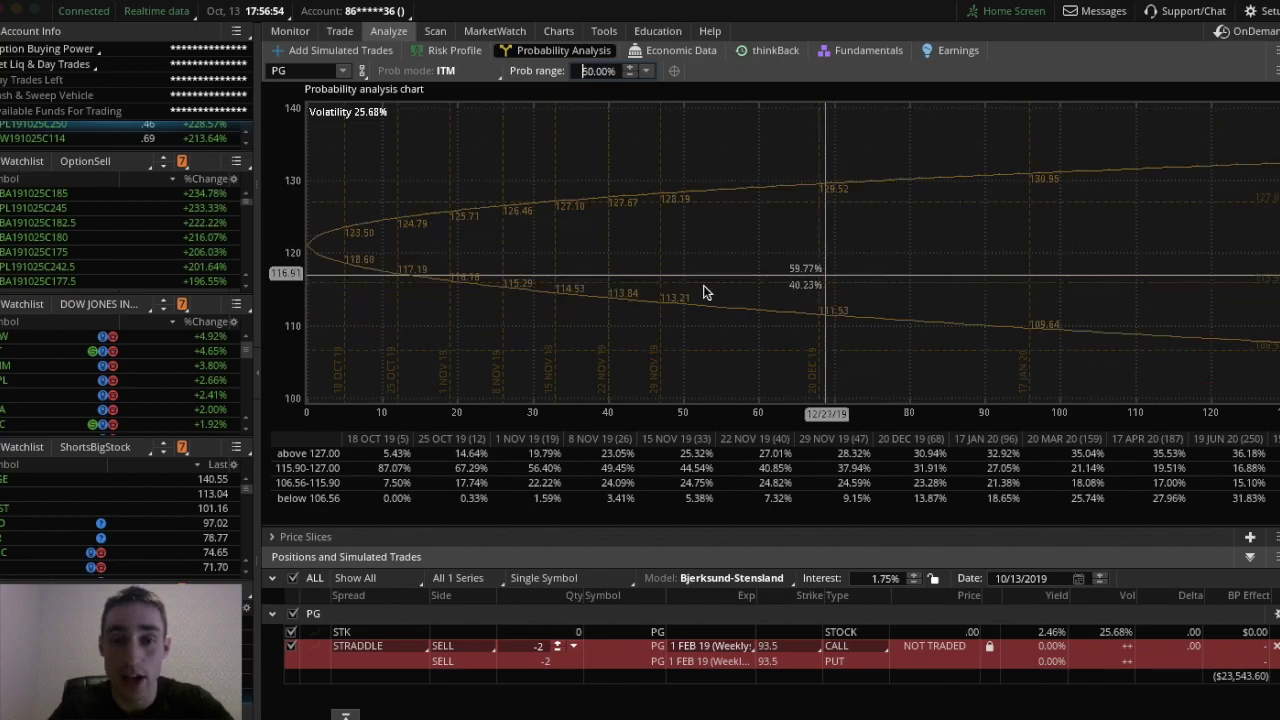
pyautogui.click(414, 316)
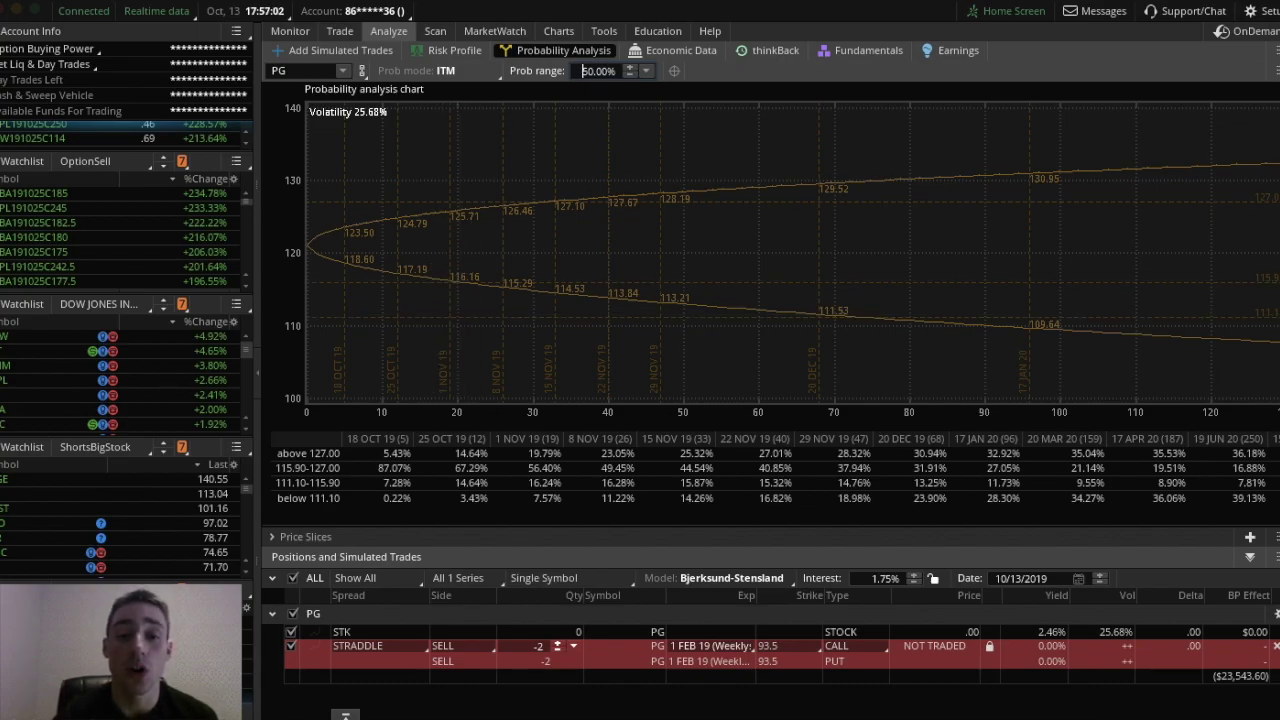
# Switch back to the Charts tab showing PG's six-month daily chart.
pyautogui.click(574, 30)
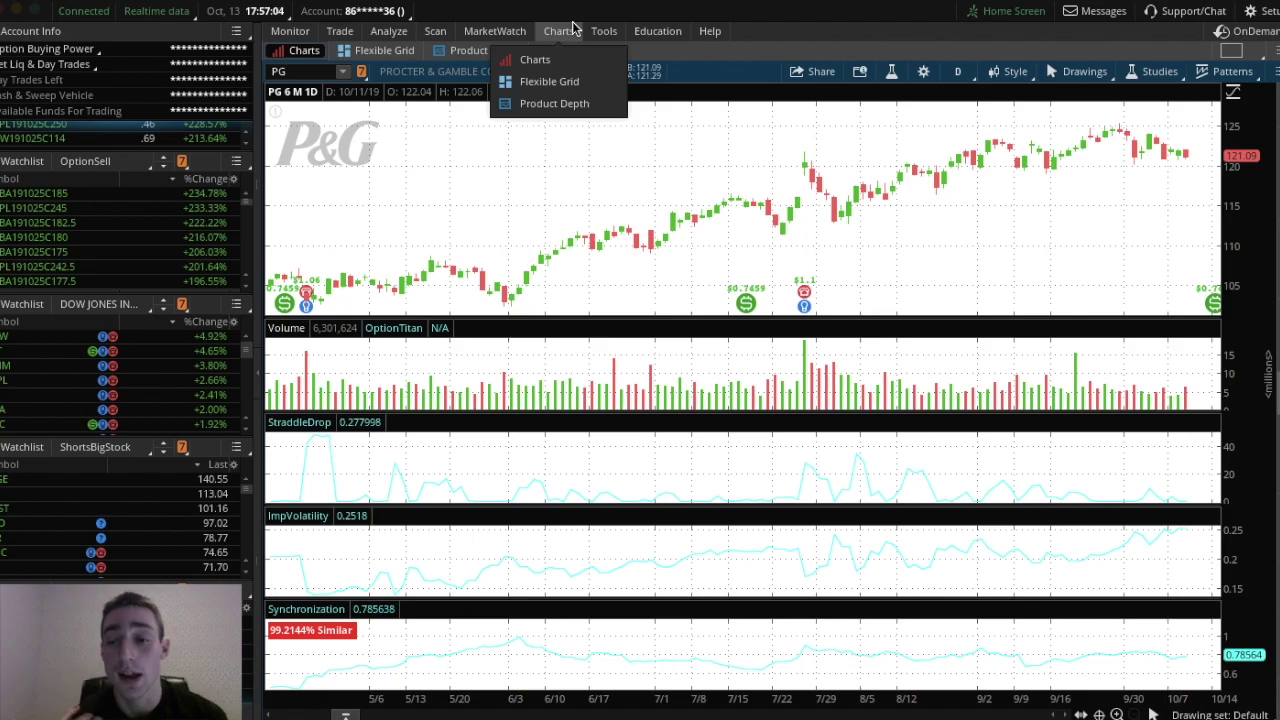